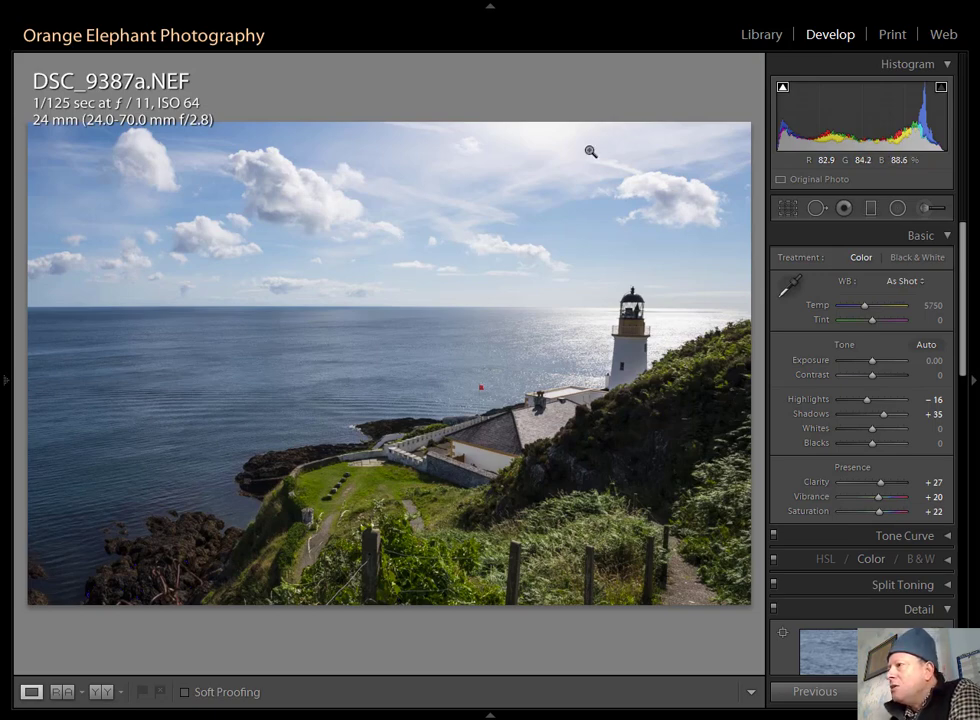
- Draw a graduated filter down over the sky to the horizon, level it, shift its upper line slightly lower and hide the mask overlay
click(871, 211)
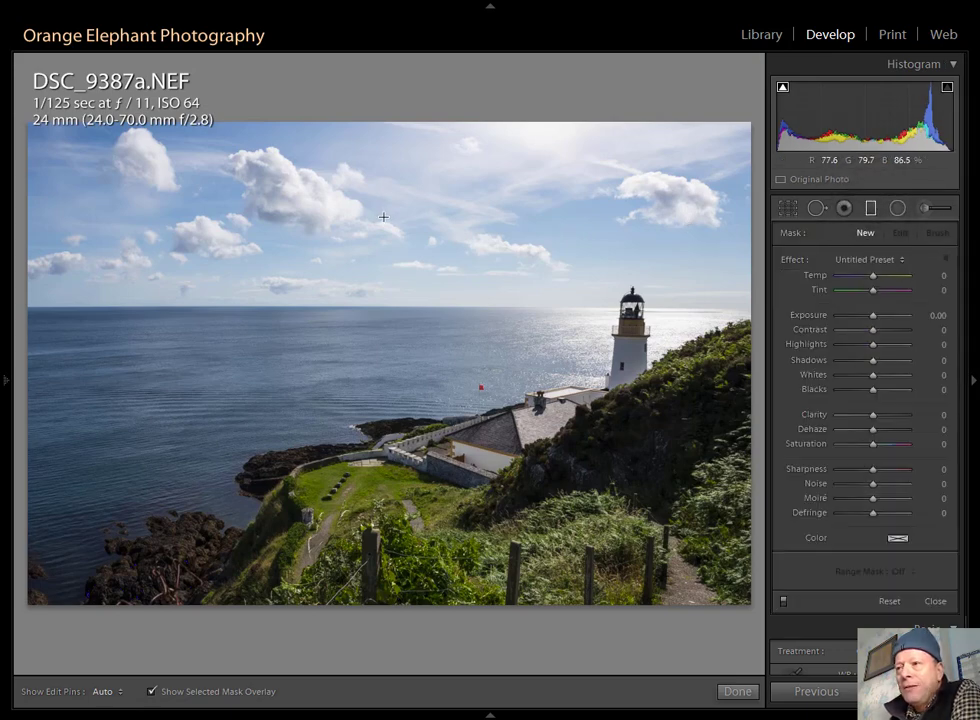
drag(388, 212, 389, 307)
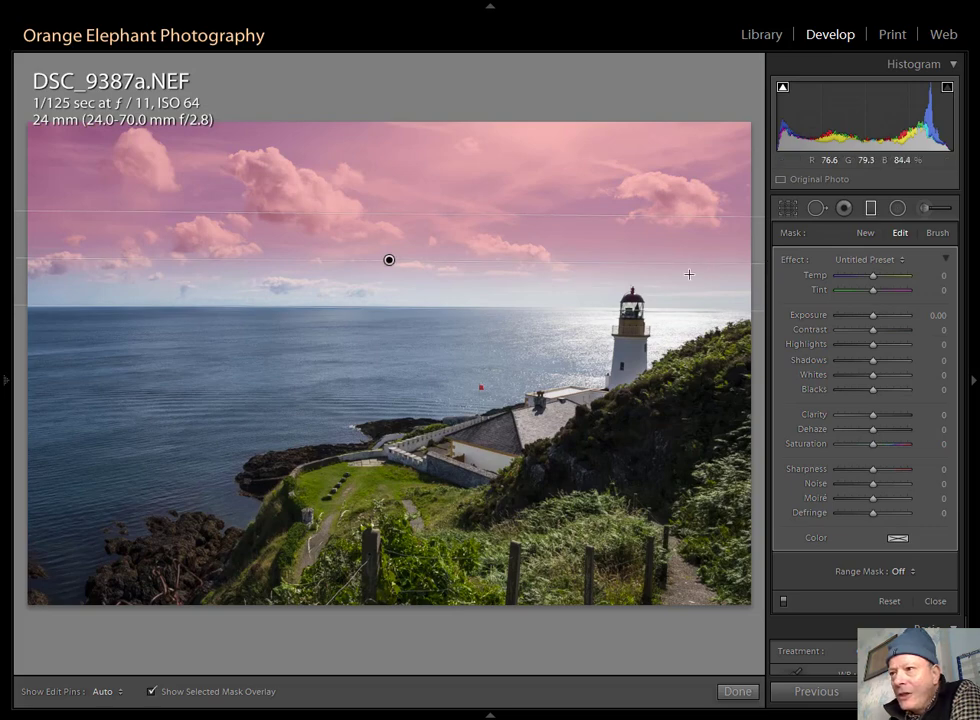
drag(714, 266, 715, 264)
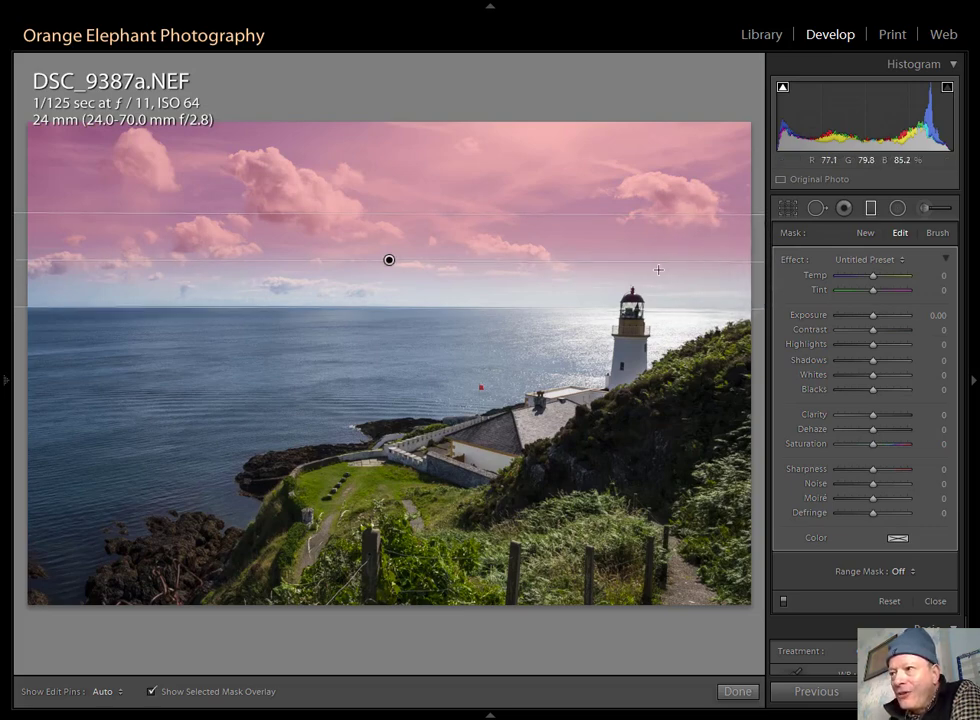
mouse_move(715, 260)
mouse_down()
mouse_move(714, 278)
mouse_move(715, 254)
mouse_move(719, 261)
mouse_up()
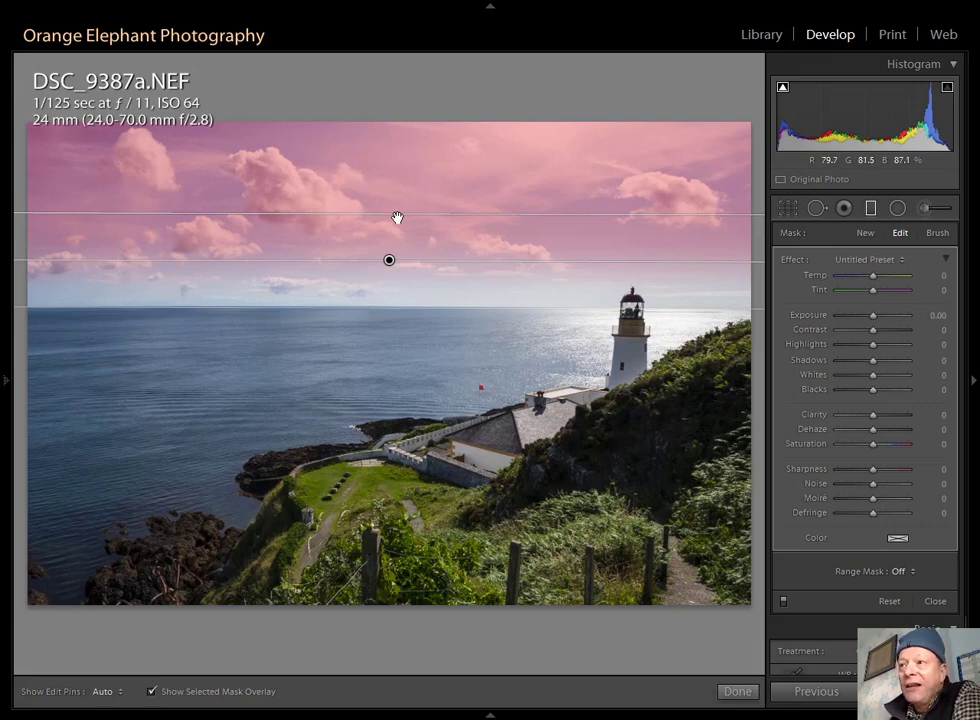
drag(401, 216, 431, 219)
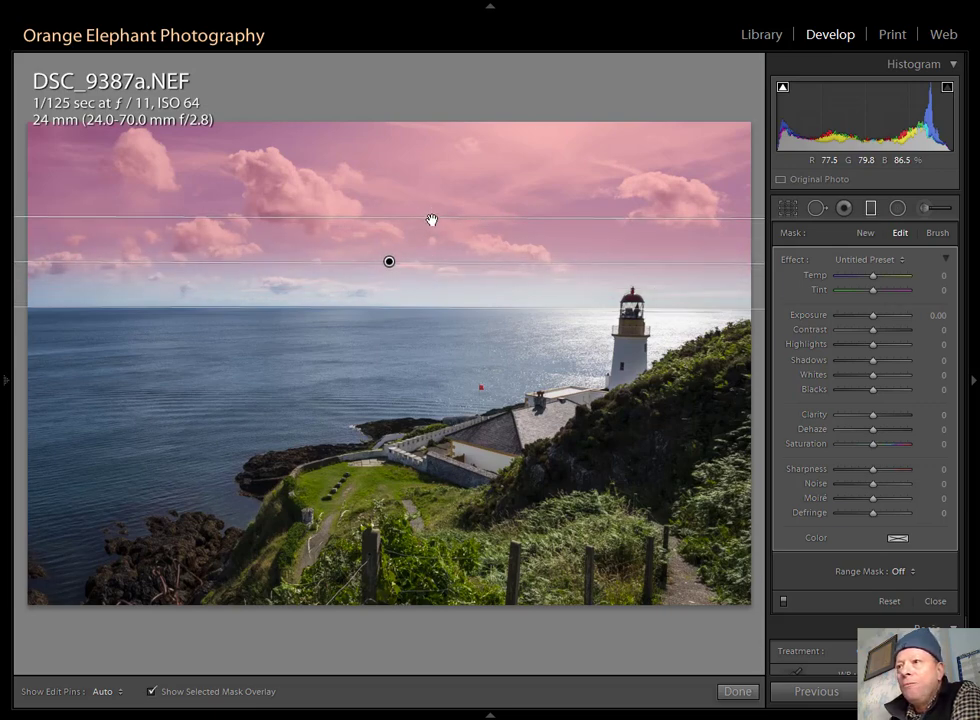
click(151, 692)
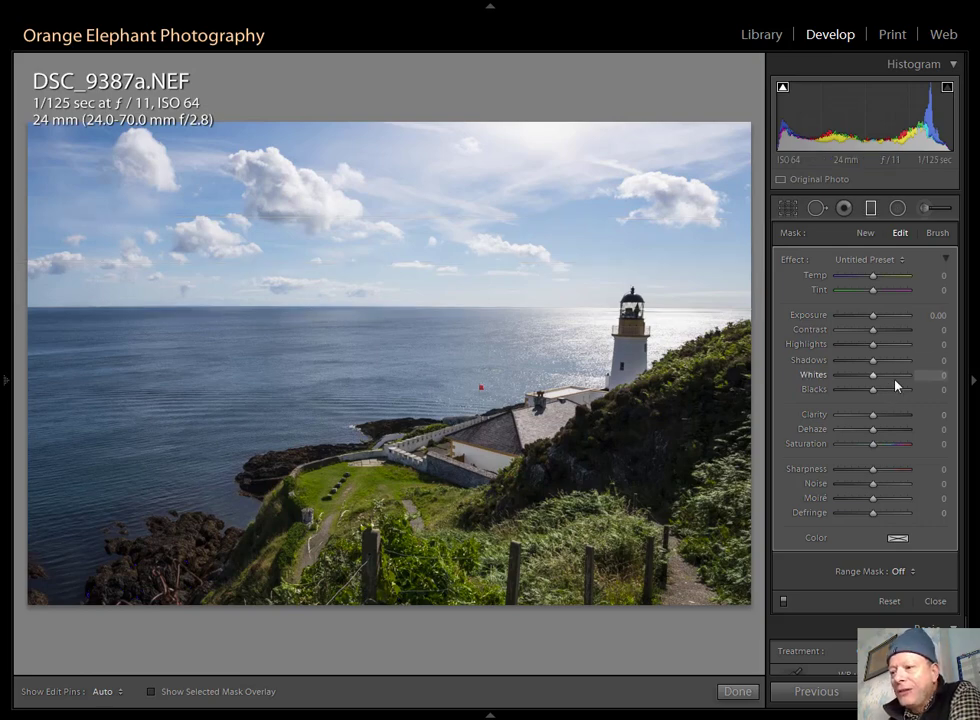
- Adjust the sky filter to Exposure -0.60, Highlights -16 and Clarity 27
click(934, 319)
text(-0.5)
key(Return)
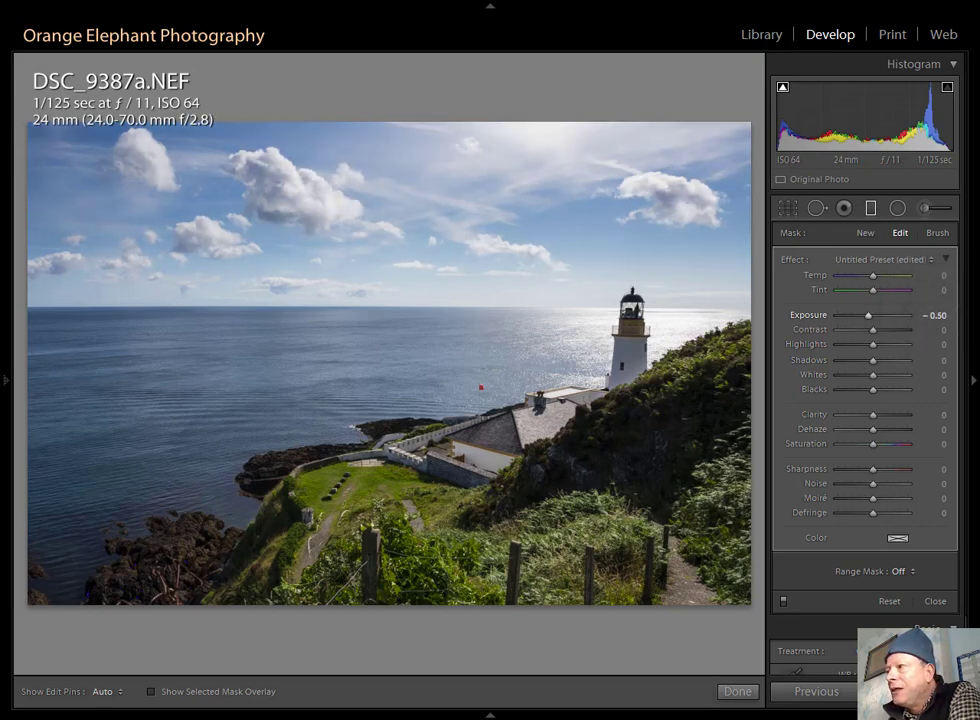
key(Down)
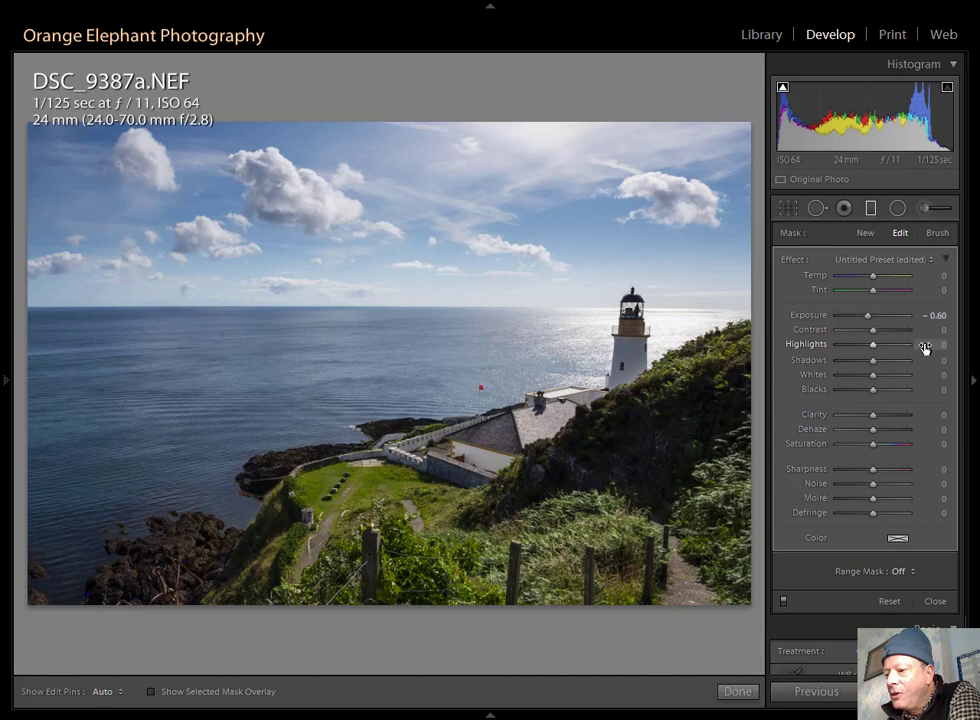
drag(925, 347, 911, 347)
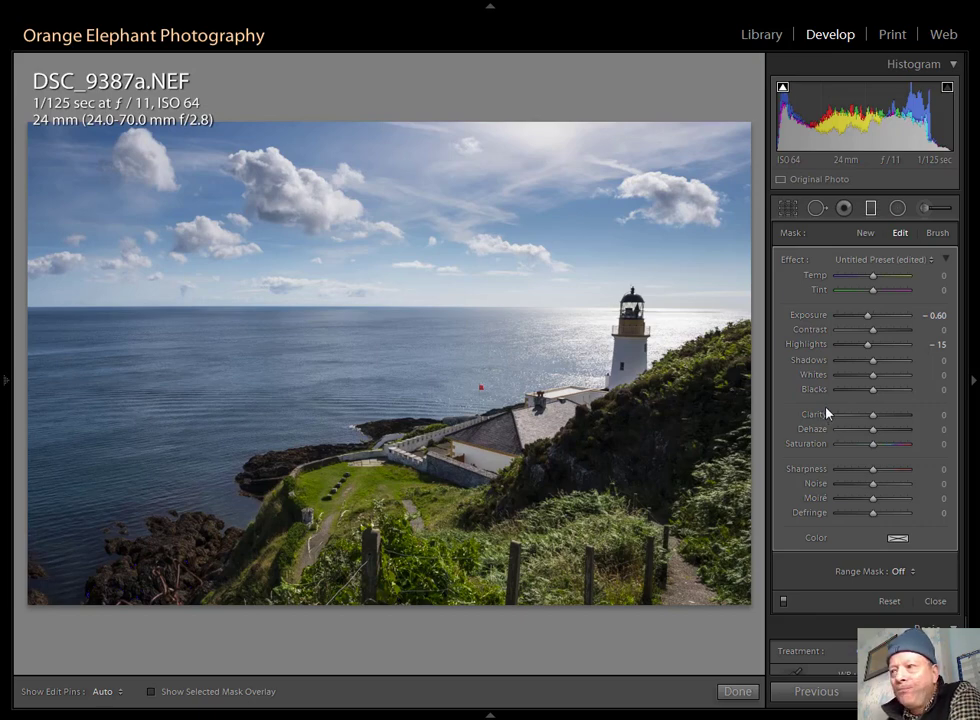
drag(931, 344, 935, 345)
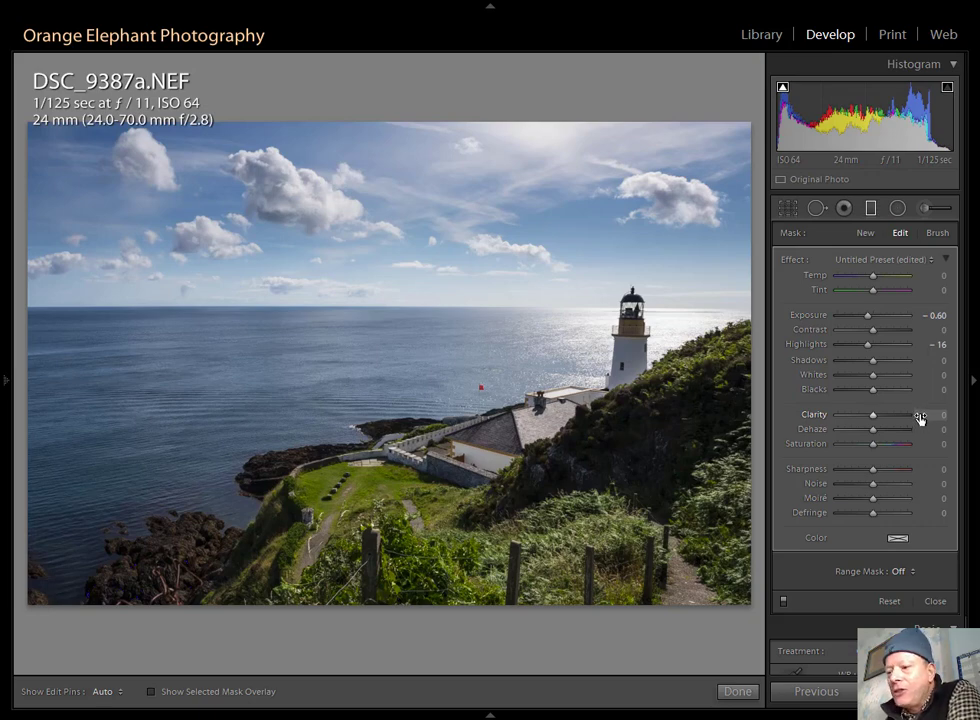
drag(920, 418, 882, 414)
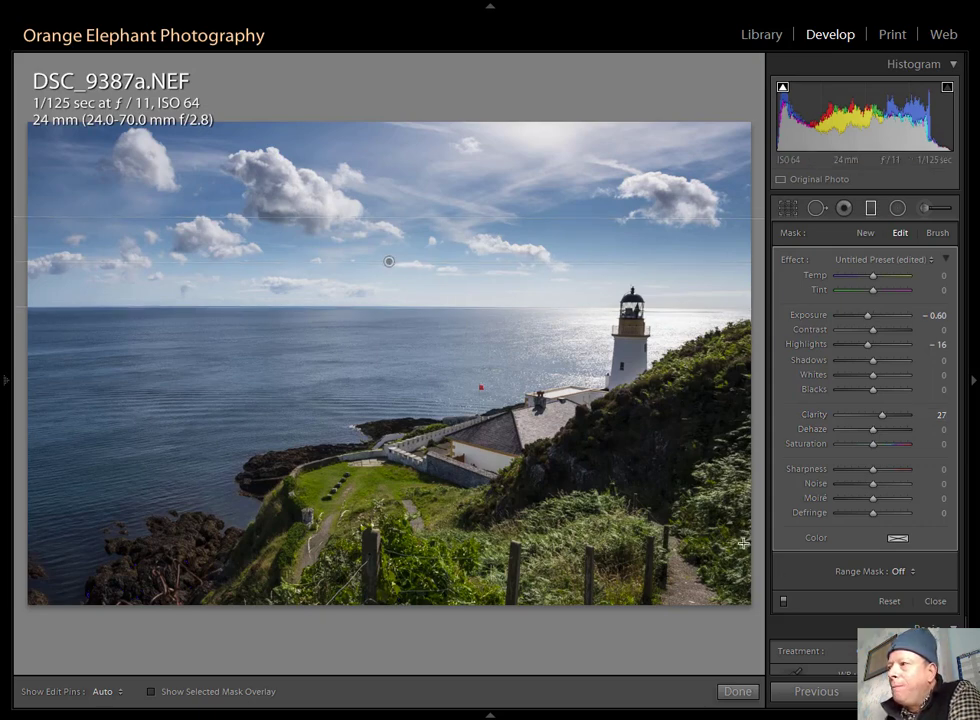
- Compare the sky with the graduated filter effect off and on, leave it on and finish the filter edit
click(784, 602)
click(784, 601)
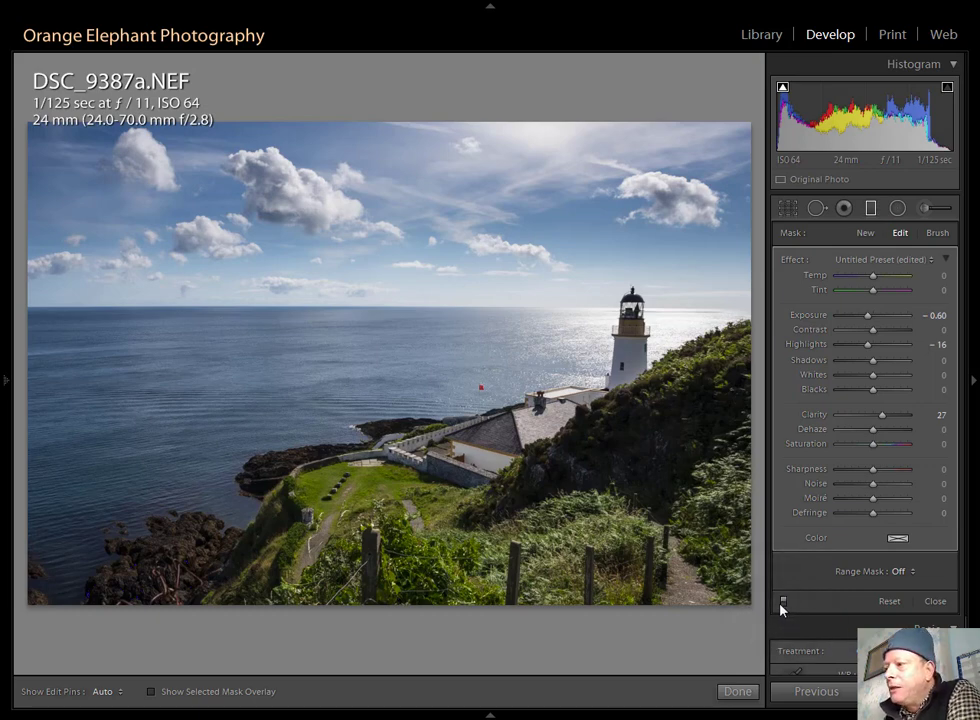
click(784, 601)
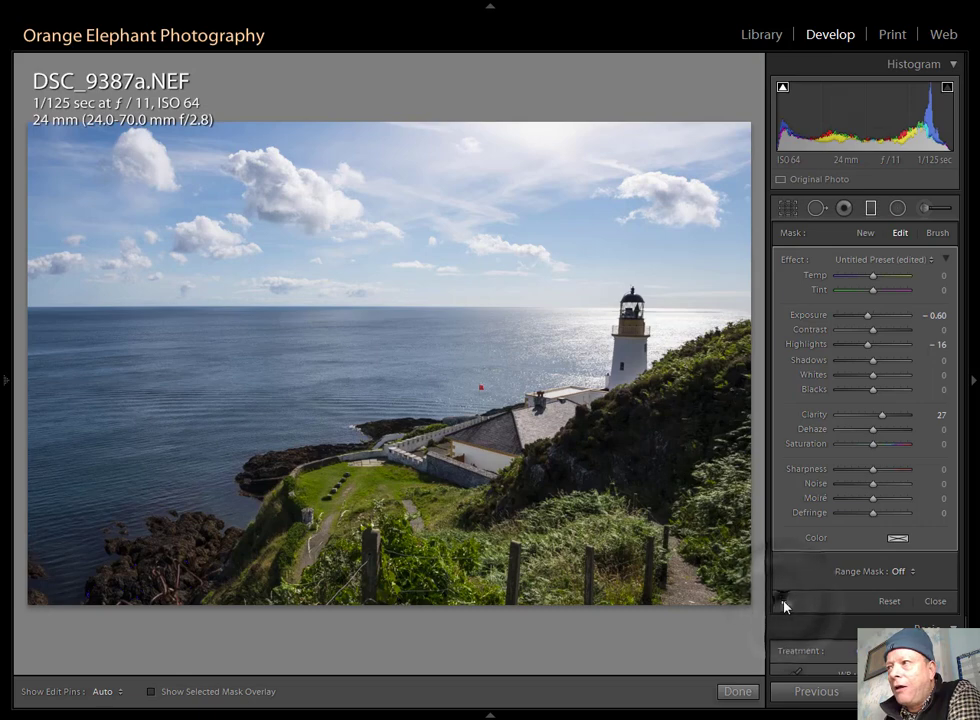
click(784, 601)
click(784, 601)
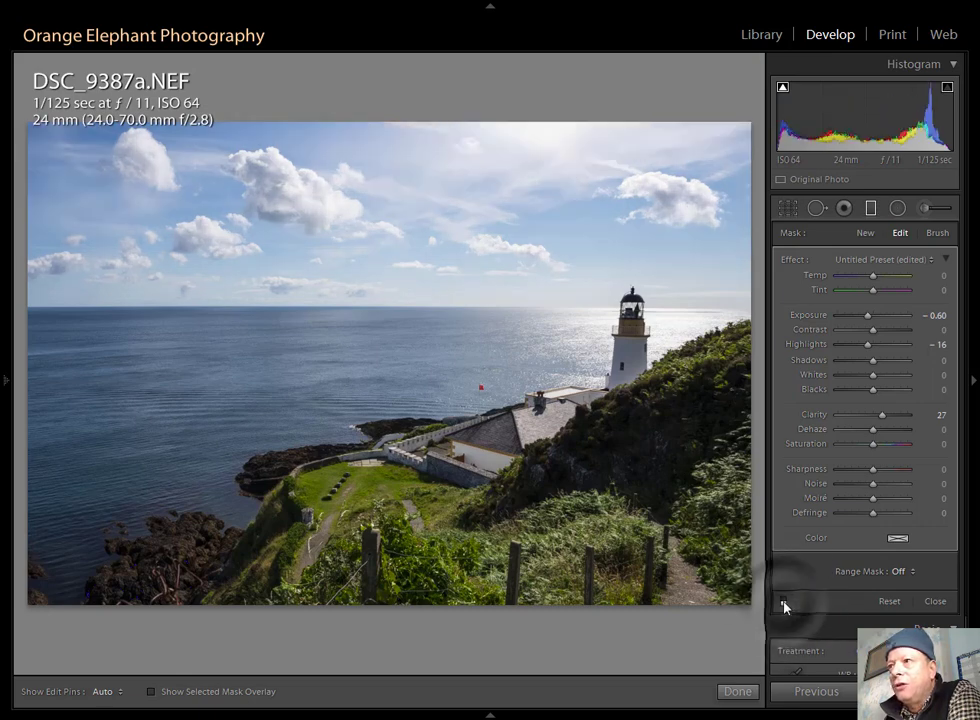
click(784, 601)
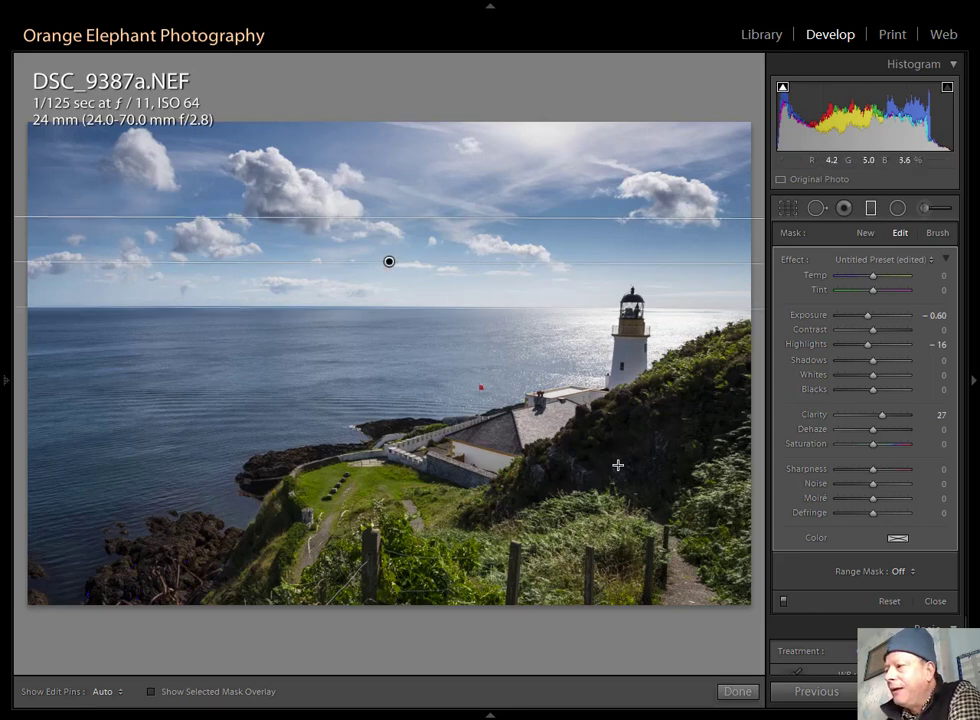
click(737, 691)
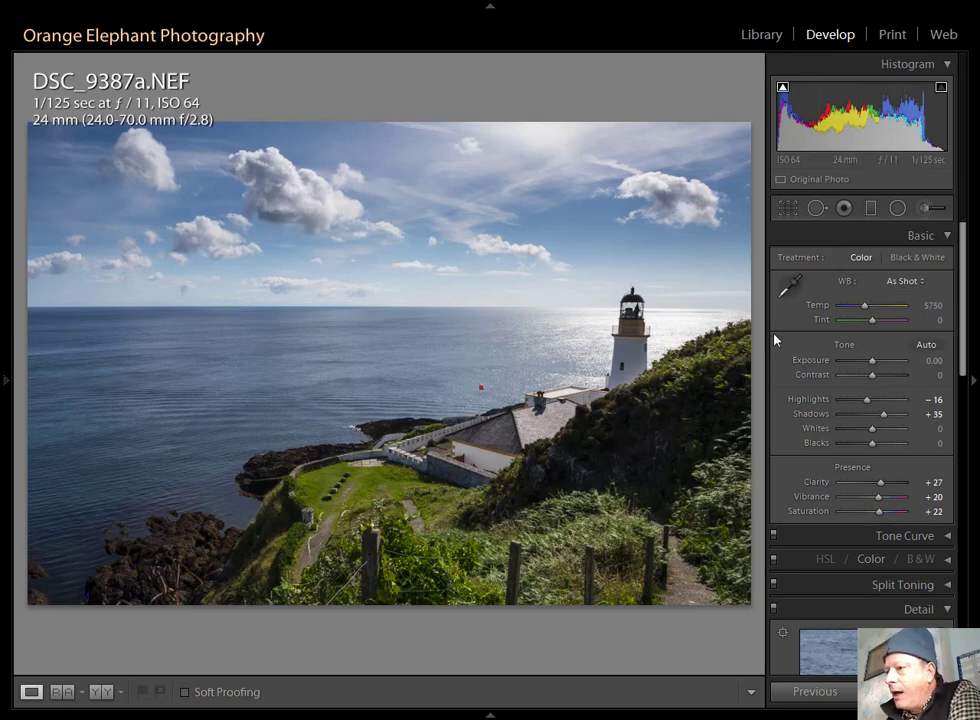
- Draw a second graduated filter diagonally upward over the foreground hillside, following its slope, and check its coverage with the mask overlay
click(871, 209)
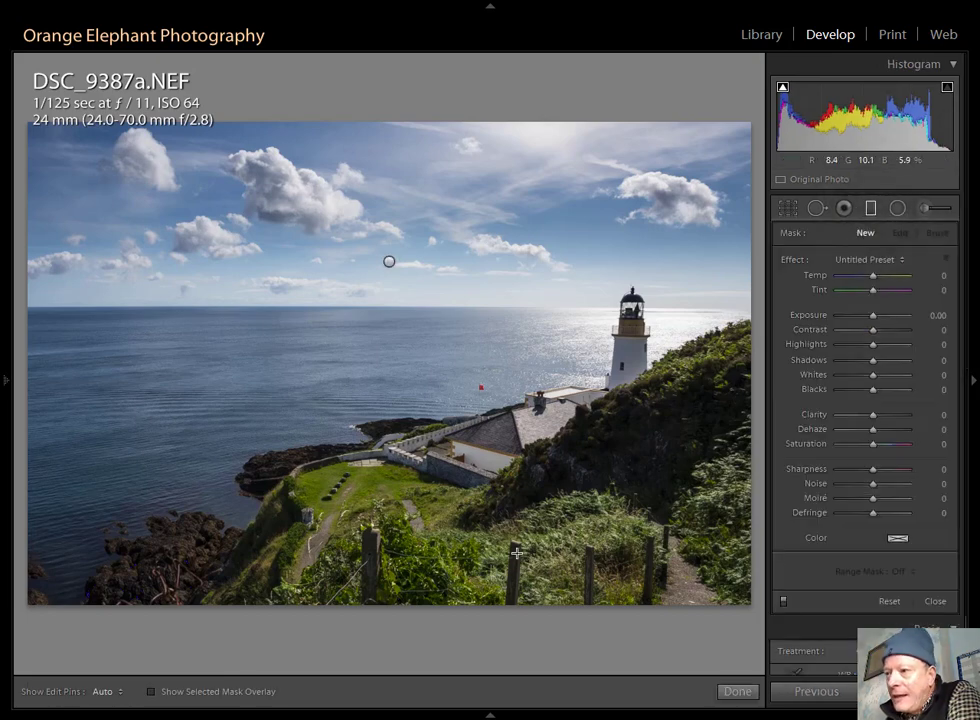
drag(501, 519, 464, 408)
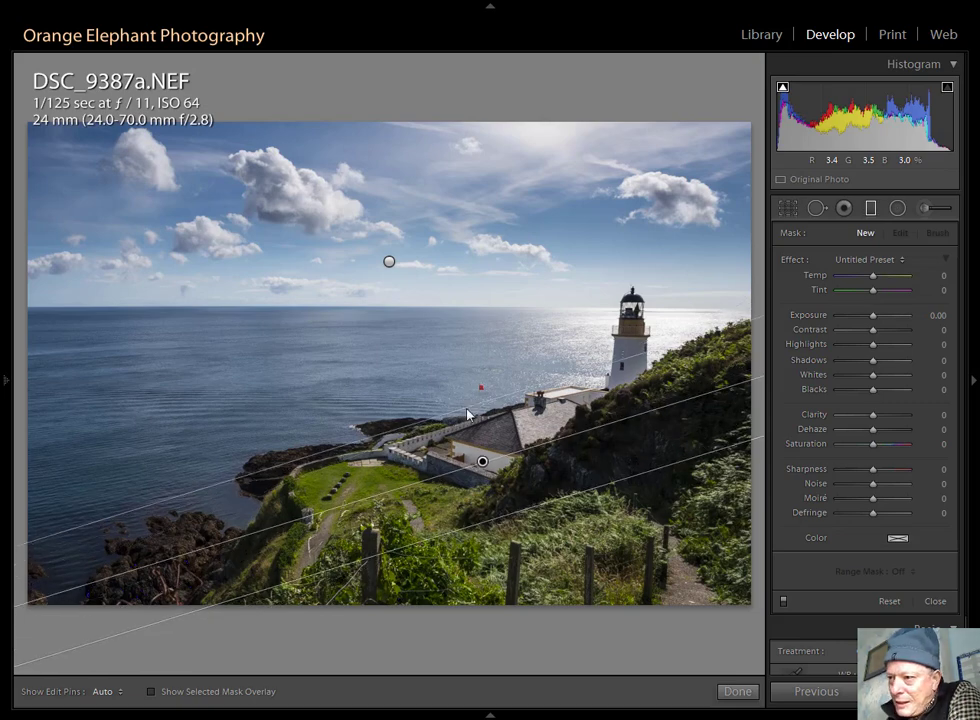
mouse_move(481, 460)
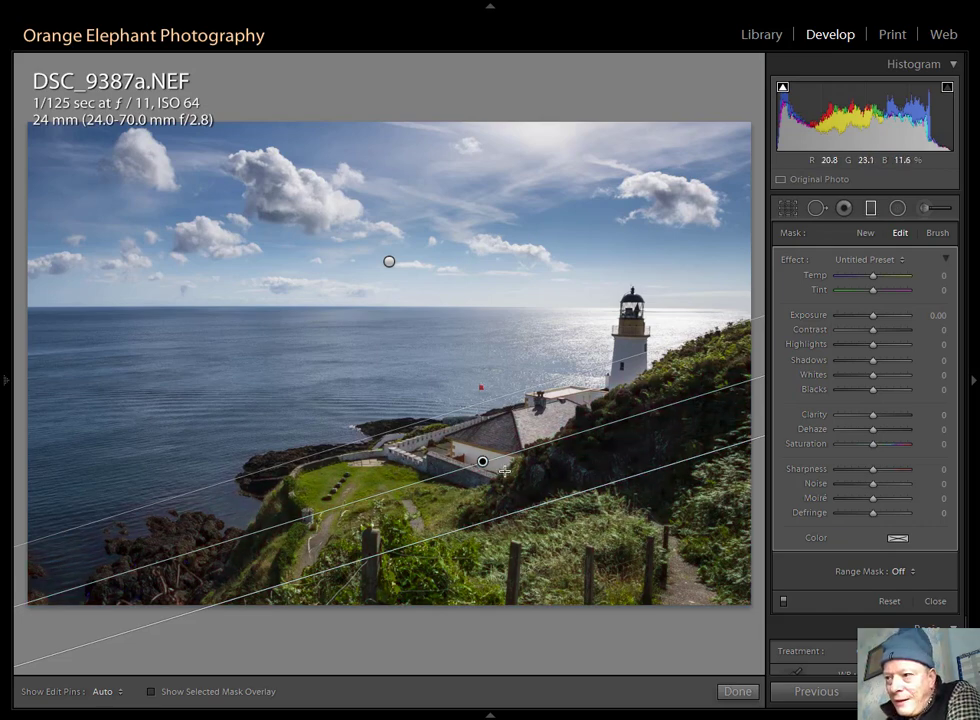
click(151, 694)
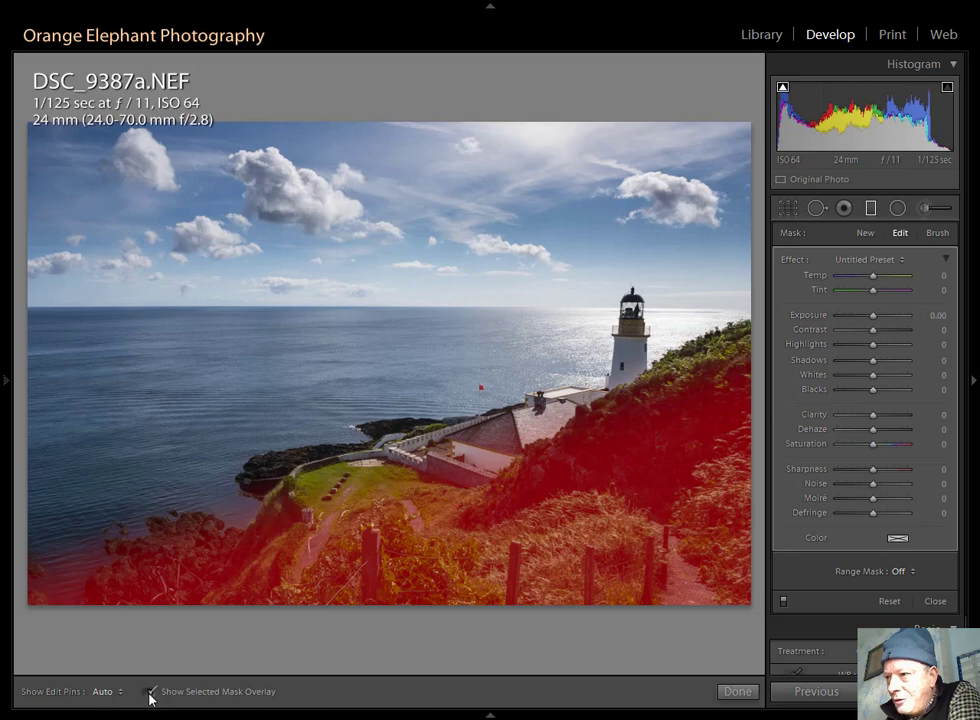
click(151, 694)
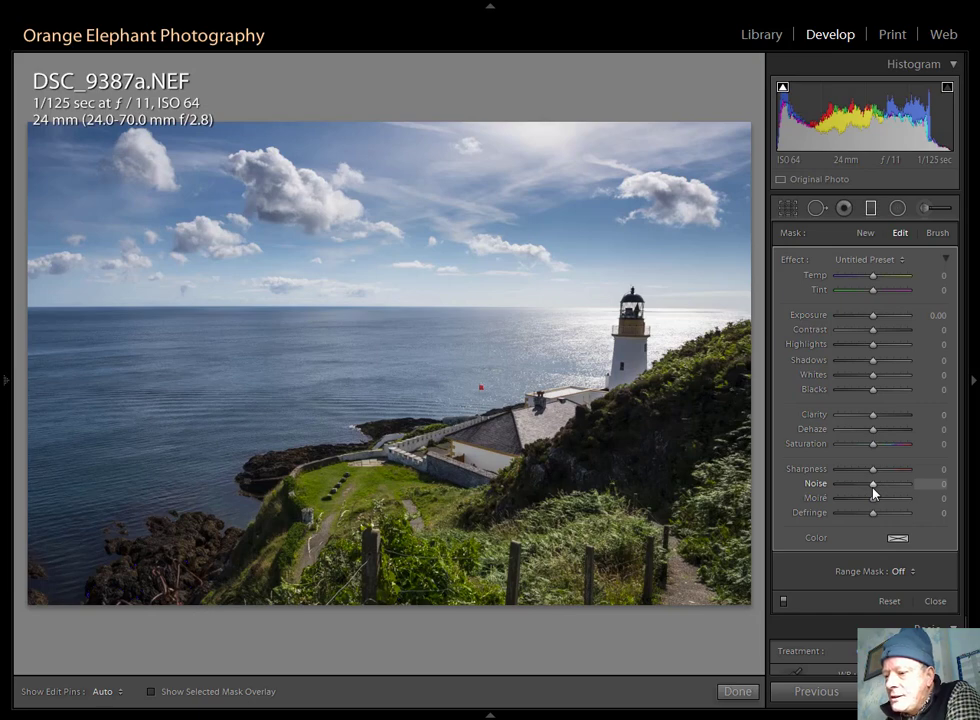
- Adjust the foreground filter to Shadows 23, Clarity 16 and Sharpness 15
click(917, 362)
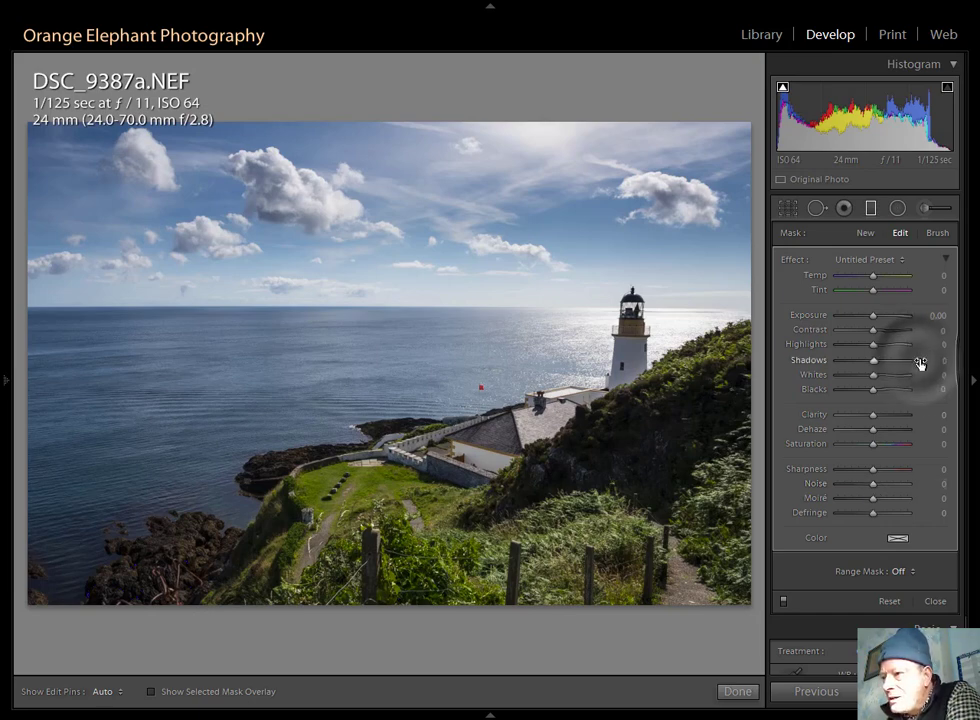
drag(920, 363, 925, 363)
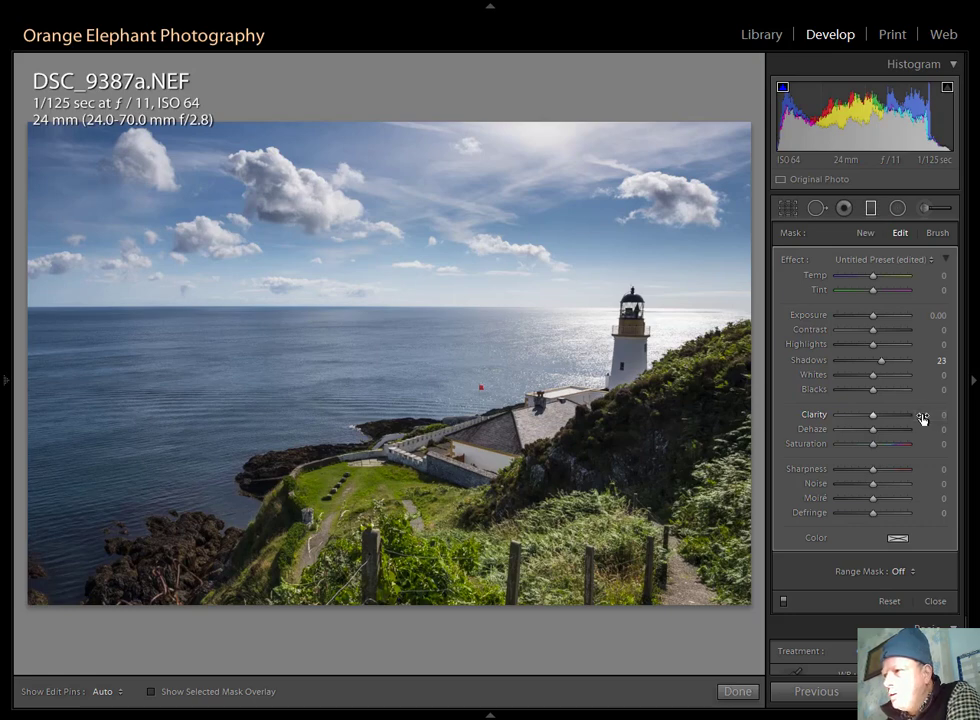
drag(927, 418, 945, 418)
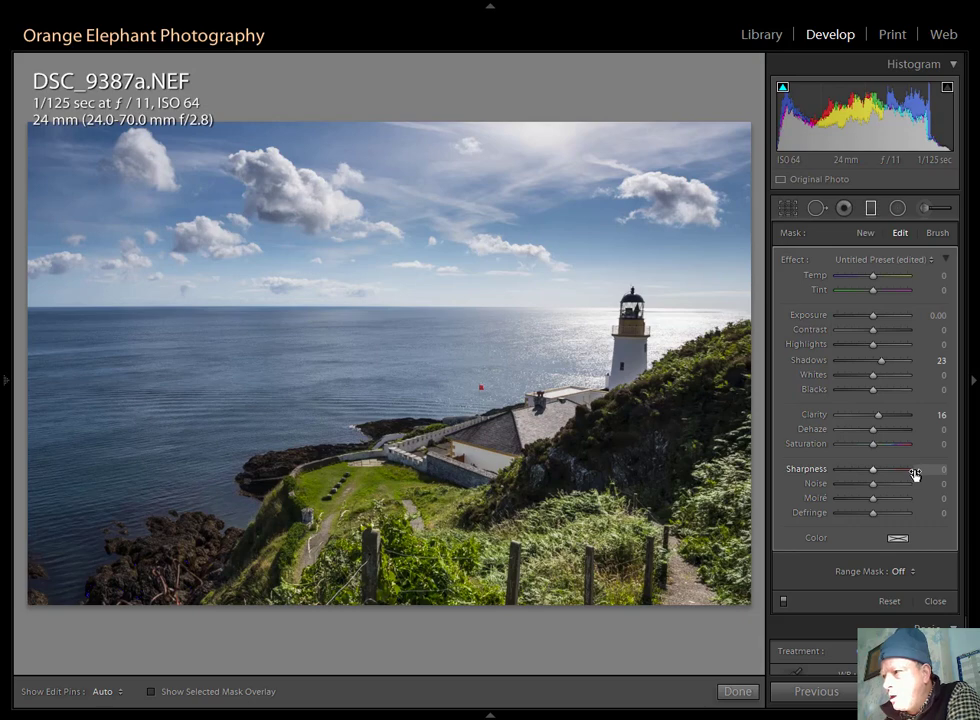
drag(917, 474, 941, 474)
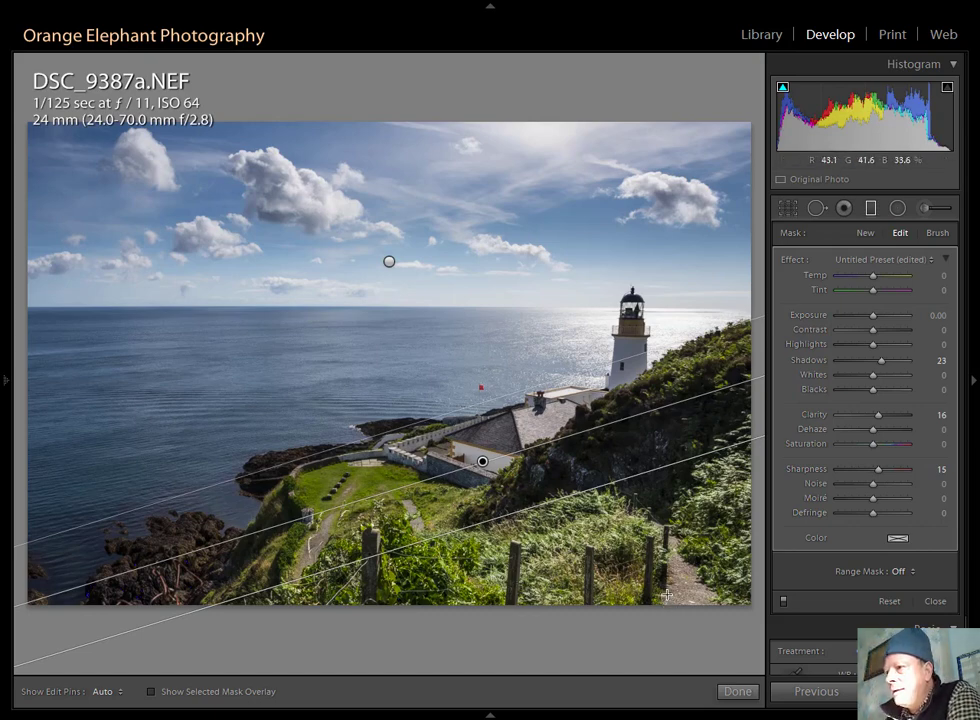
- Compare the whole photo with both graduated filters disabled and enabled, leaving them enabled
click(784, 602)
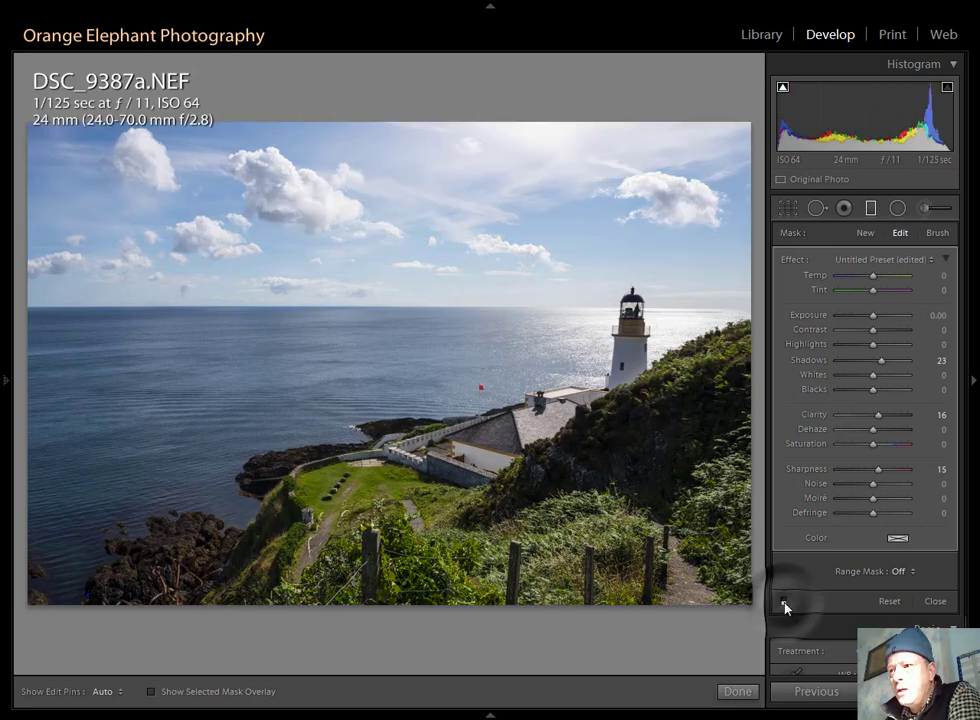
click(784, 602)
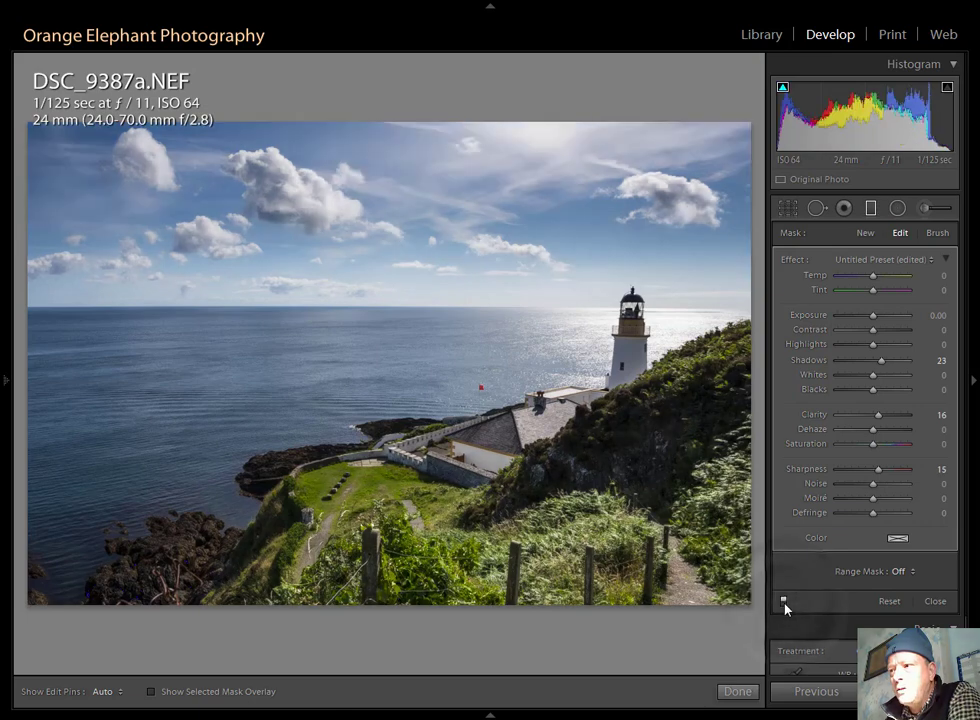
click(784, 602)
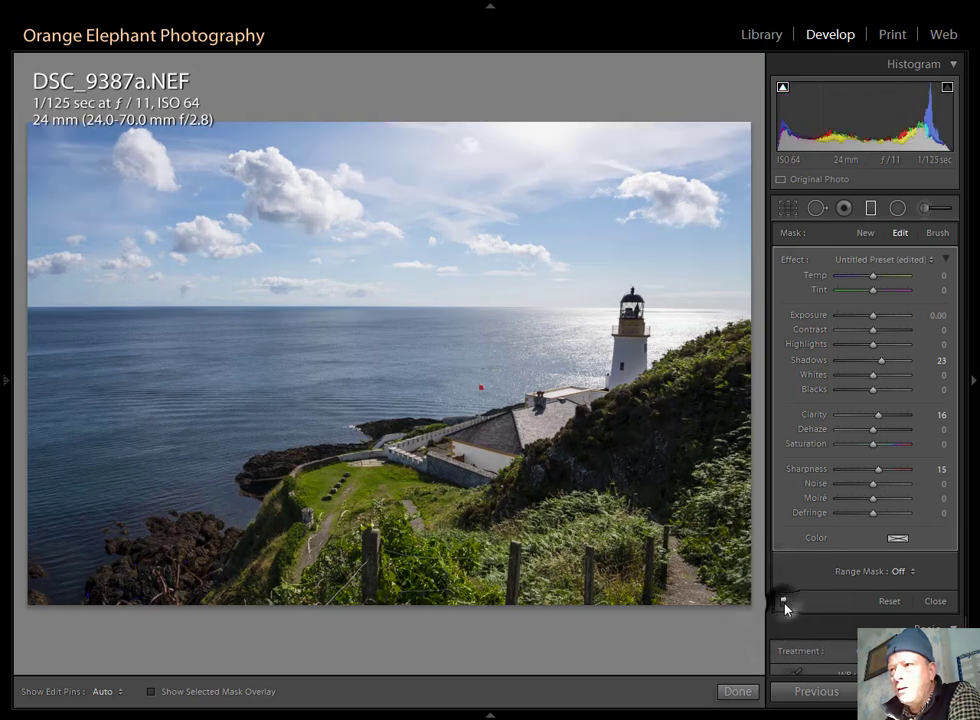
click(784, 602)
- Finish the foreground filter edit and compare the before and after versions side by side, returning to the single-photo view
click(737, 691)
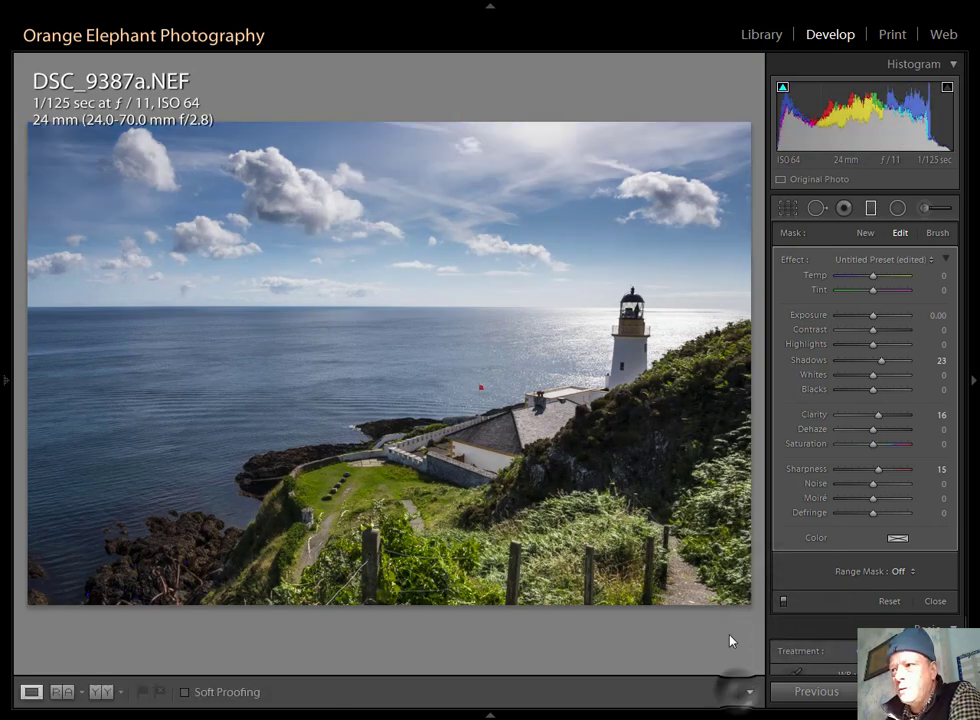
click(100, 692)
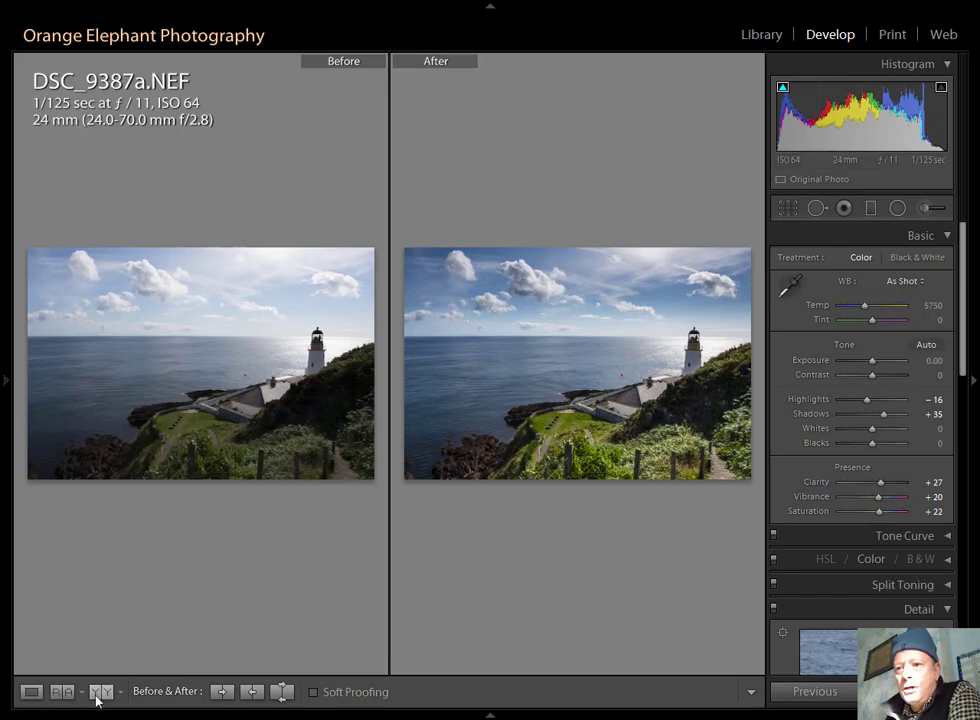
click(31, 692)
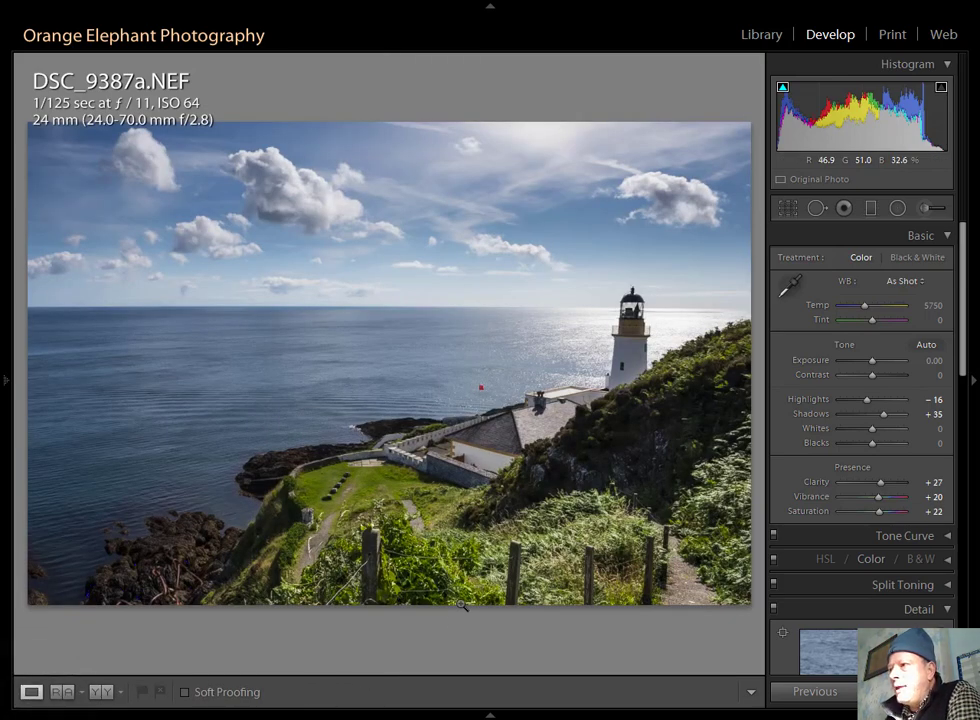